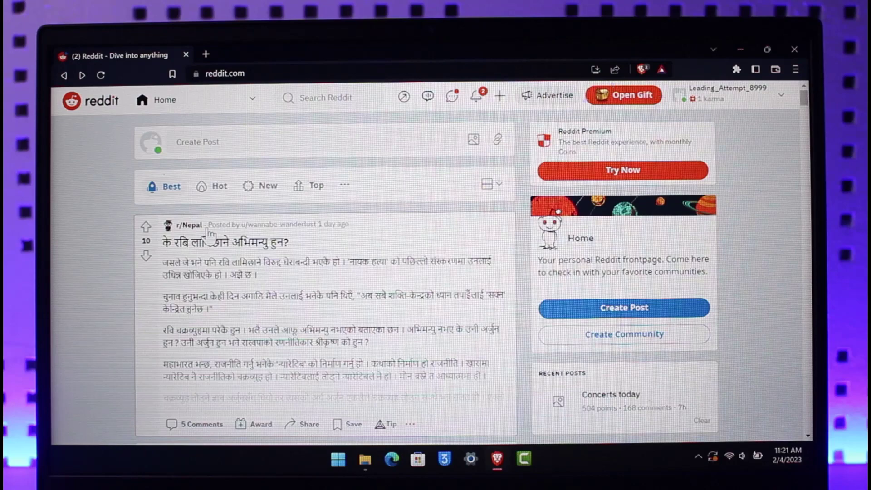
{"action": "scroll", "coordinate": [112, 312], "scroll_direction": "down", "scroll_amount": 10}
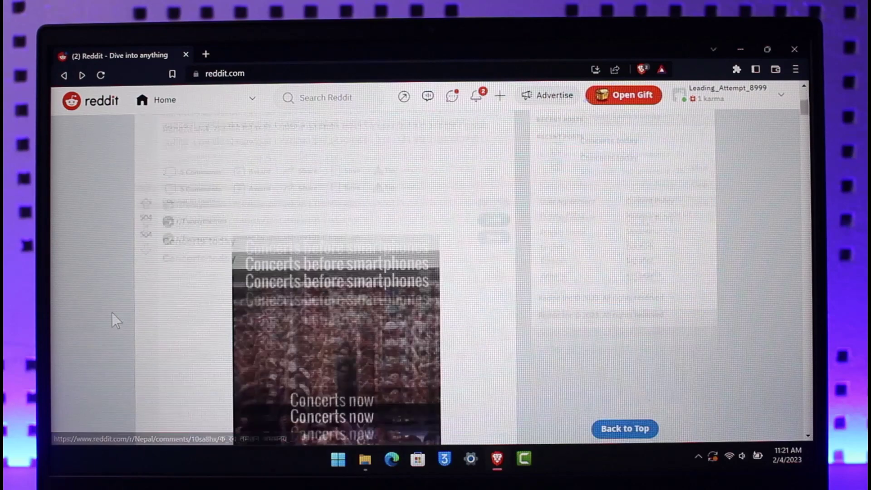
{"action": "scroll", "coordinate": [103, 310], "scroll_direction": "down", "scroll_amount": 5}
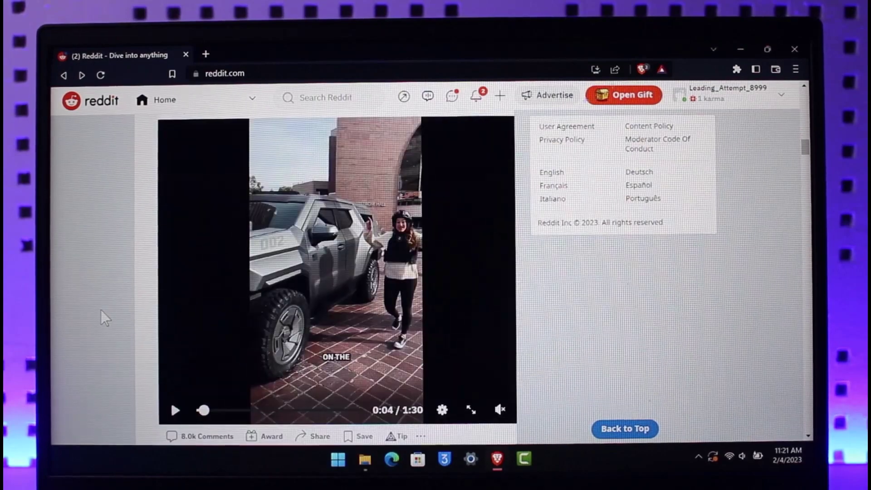
{"action": "scroll", "coordinate": [101, 310], "scroll_direction": "up", "scroll_amount": 2}
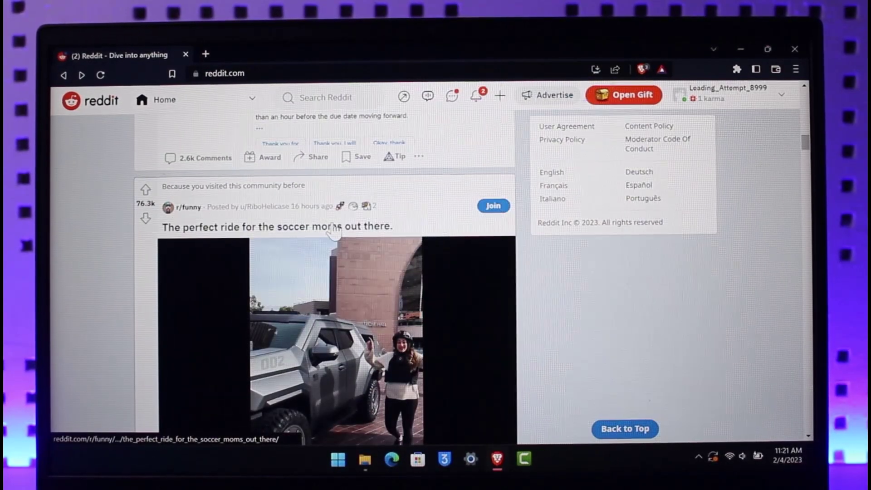
Open the 'The perfect ride for the soccer moms out there' post and play its video.
{"action": "left_click", "coordinate": [402, 233]}
{"action": "scroll", "coordinate": [307, 353], "scroll_direction": "down", "scroll_amount": 5}
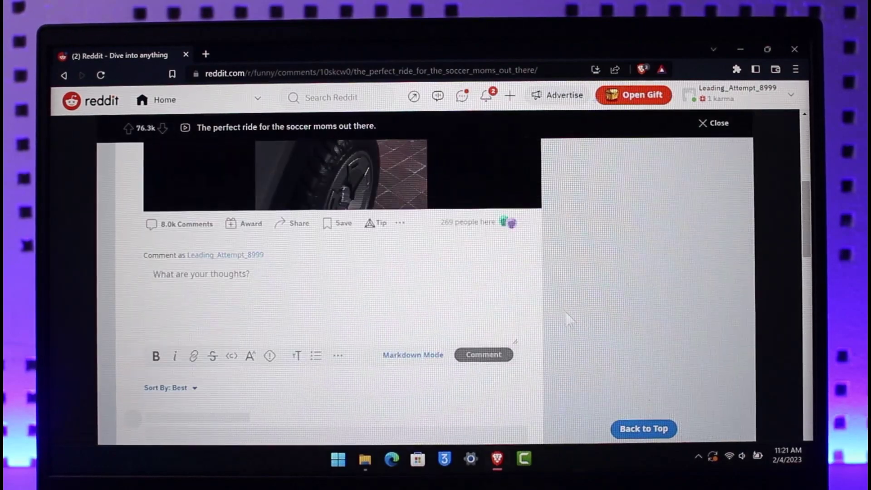
{"action": "scroll", "coordinate": [326, 368], "scroll_direction": "up", "scroll_amount": 4}
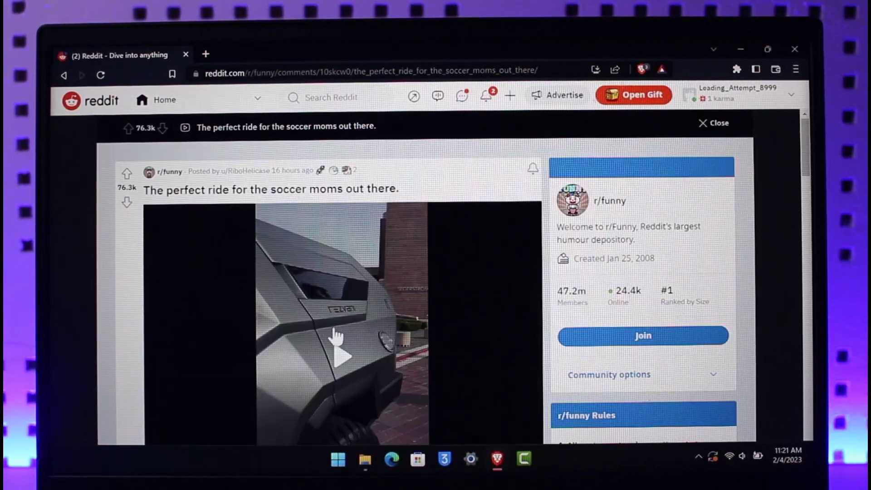
{"action": "left_click", "coordinate": [354, 346]}
{"action": "scroll", "coordinate": [357, 338], "scroll_direction": "down", "scroll_amount": 2}
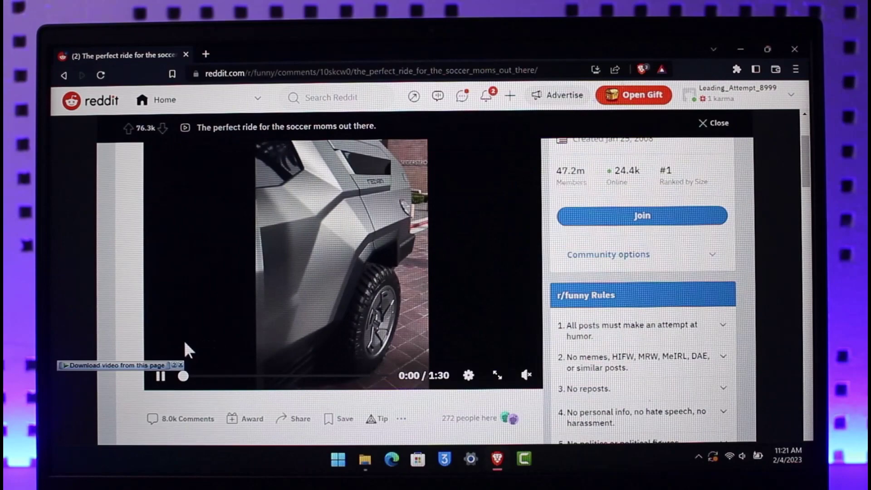
{"action": "scroll", "coordinate": [376, 328], "scroll_direction": "up", "scroll_amount": 2}
{"action": "scroll", "coordinate": [362, 324], "scroll_direction": "down", "scroll_amount": 1}
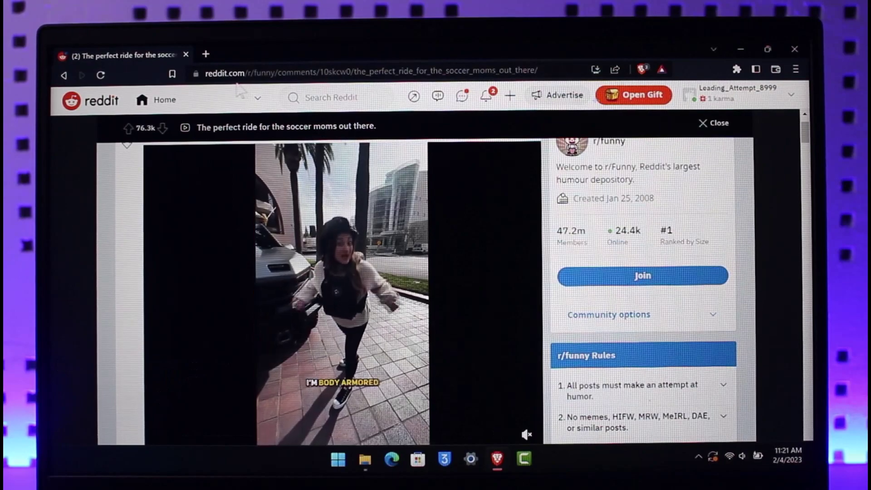
Copy the soccer-moms post URL from the address bar, then pause the video at 0:14.
{"action": "left_click_drag", "start_coordinate": [538, 71], "coordinate": [174, 109]}
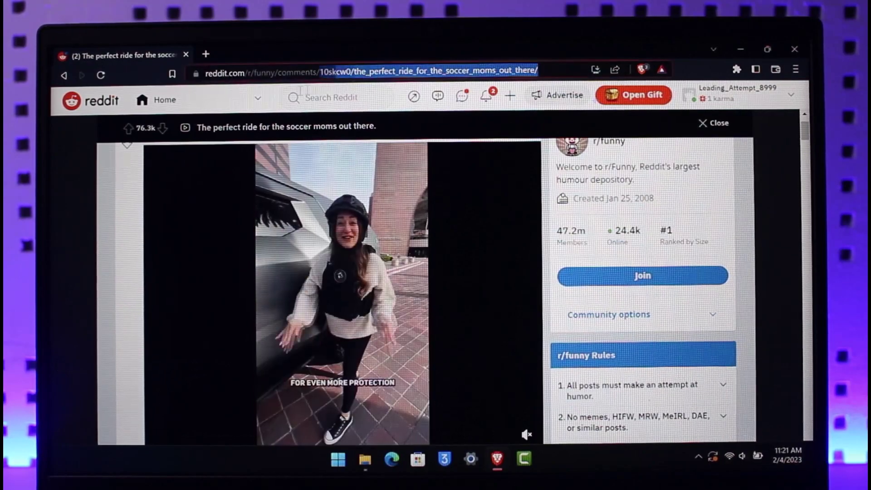
{"action": "right_click", "coordinate": [260, 74]}
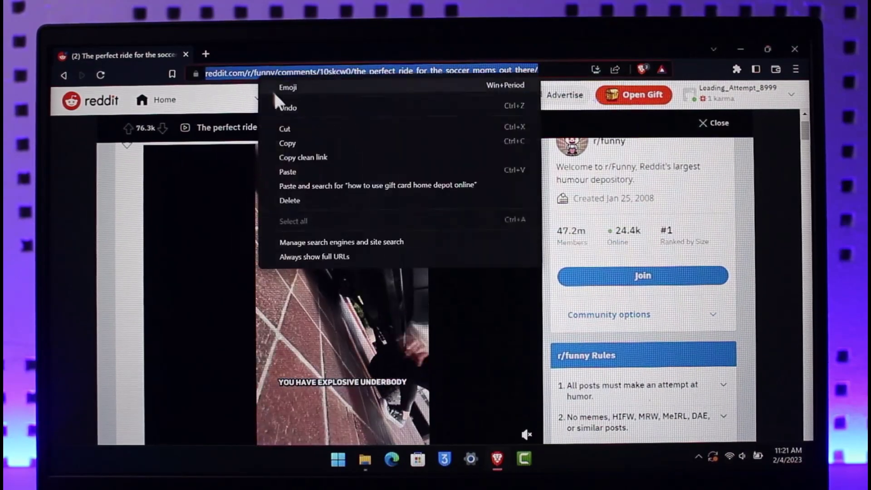
{"action": "left_click", "coordinate": [289, 142]}
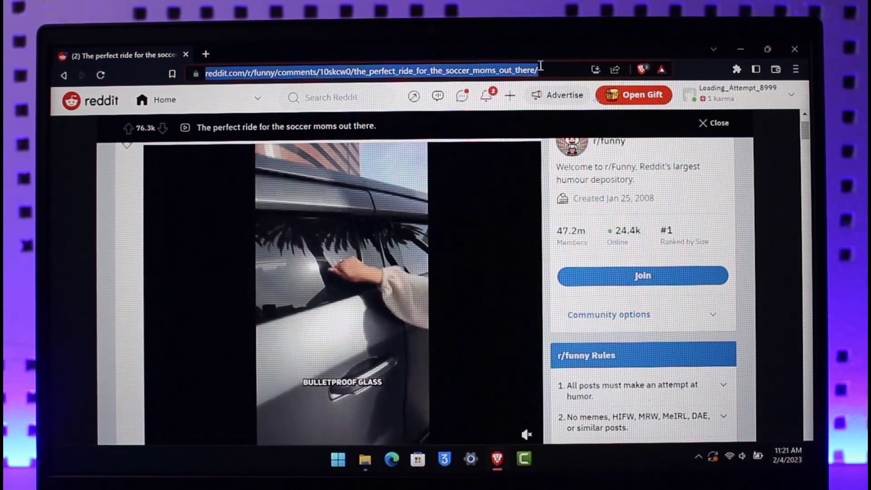
{"action": "left_click", "coordinate": [542, 71]}
{"action": "scroll", "coordinate": [276, 379], "scroll_direction": "down", "scroll_amount": 2}
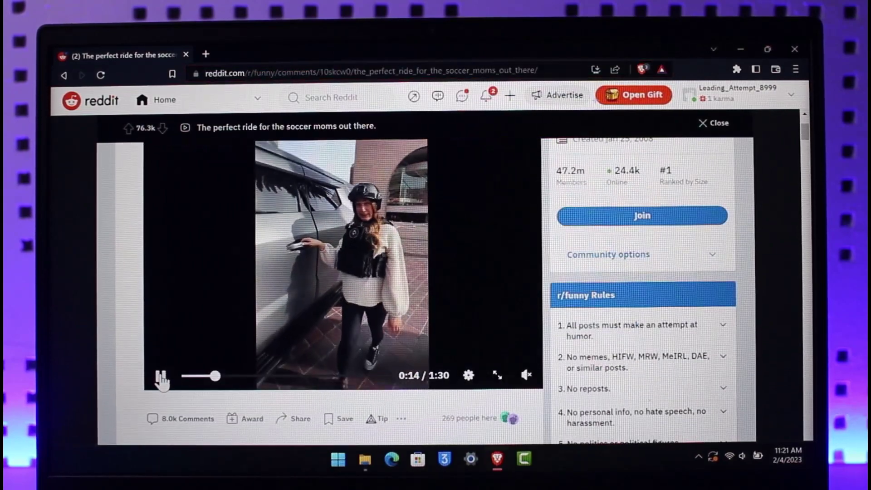
{"action": "left_click", "coordinate": [161, 376]}
{"action": "scroll", "coordinate": [129, 376], "scroll_direction": "up", "scroll_amount": 2}
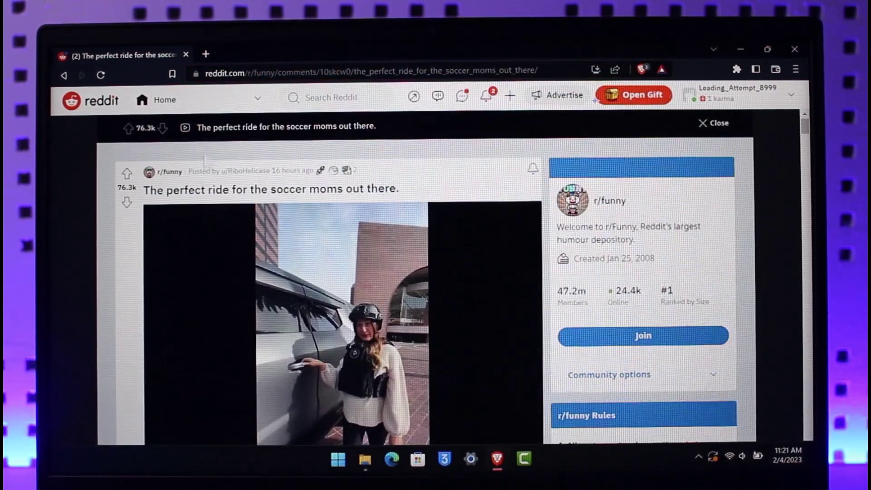
Go to redditsave.com in a new Brave tab.
{"action": "left_click", "coordinate": [205, 55]}
{"action": "type", "text": "r"}
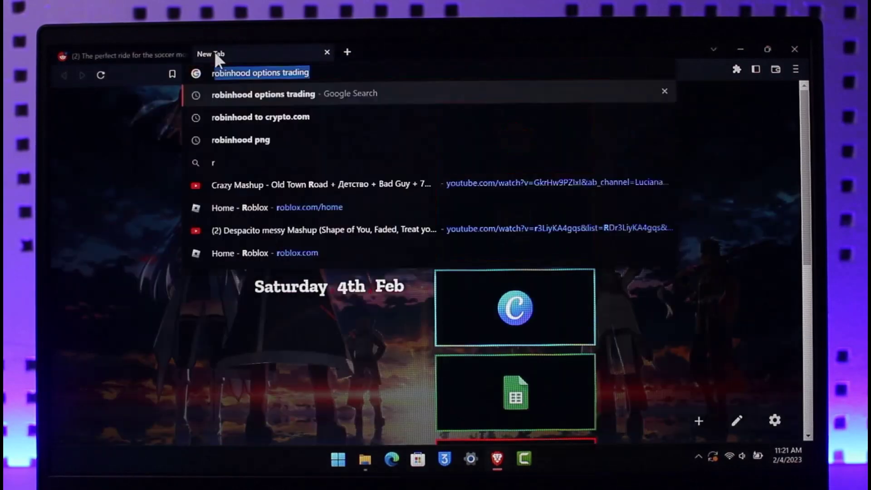
{"action": "type", "text": "eddit"}
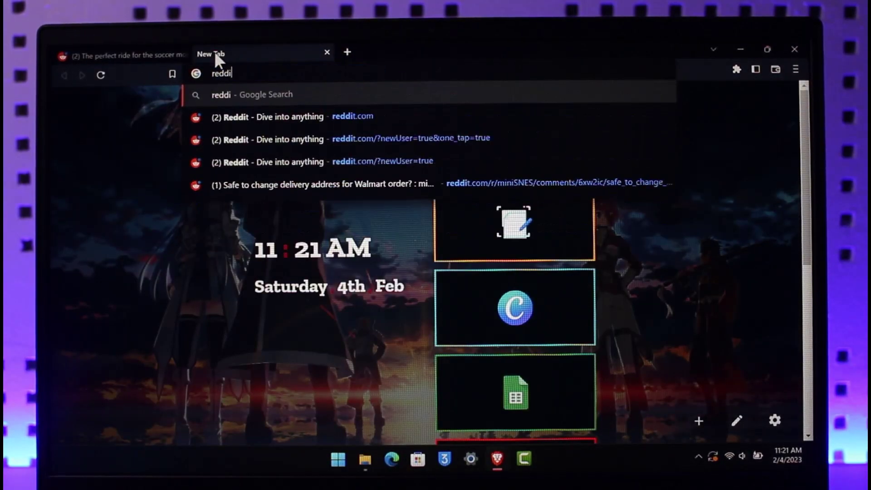
{"action": "type", "text": "save"}
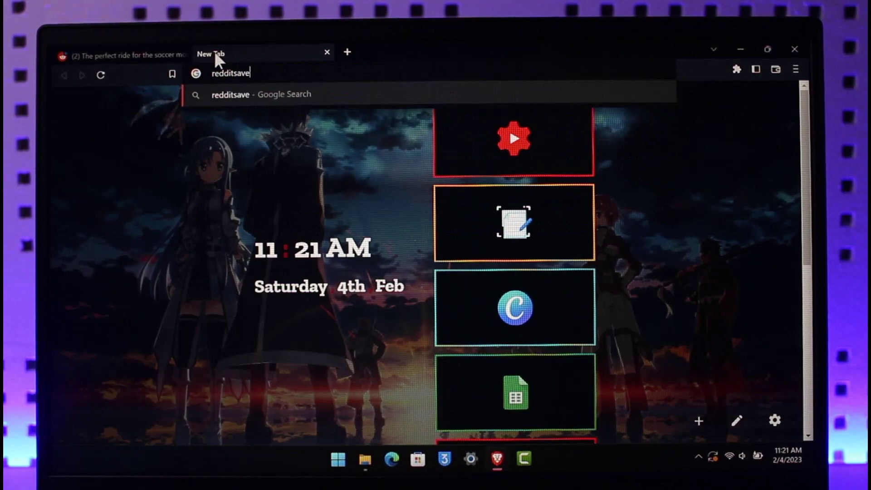
{"action": "type", "text": ".com"}
{"action": "key", "text": "Return"}
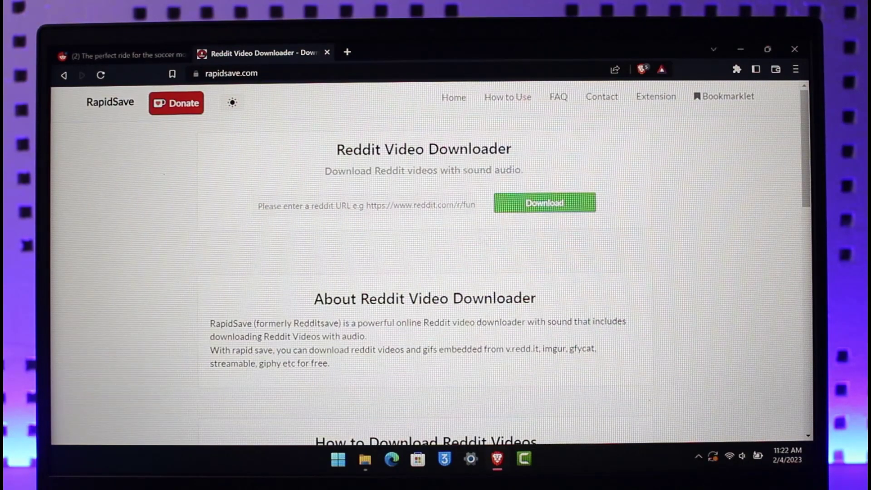
Paste the post link into RapidSave and fetch the 27 MB HD video download.
{"action": "right_click", "coordinate": [327, 209]}
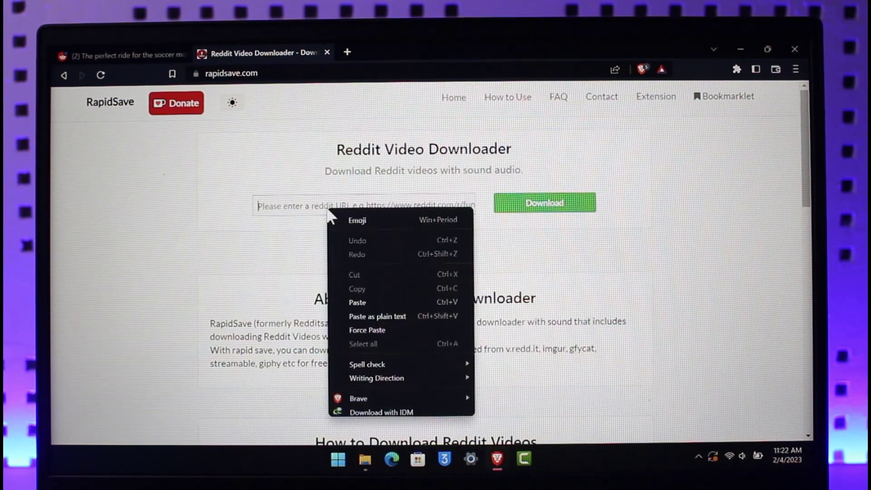
{"action": "left_click", "coordinate": [353, 299]}
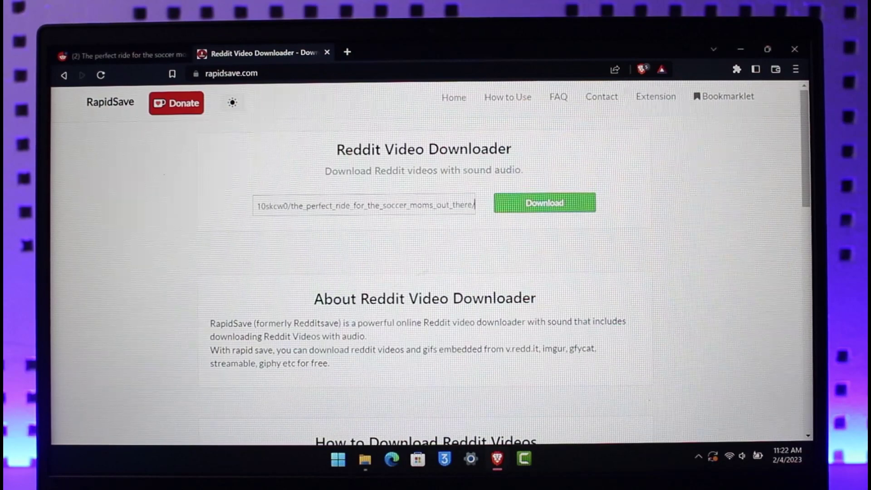
{"action": "left_click", "coordinate": [535, 208]}
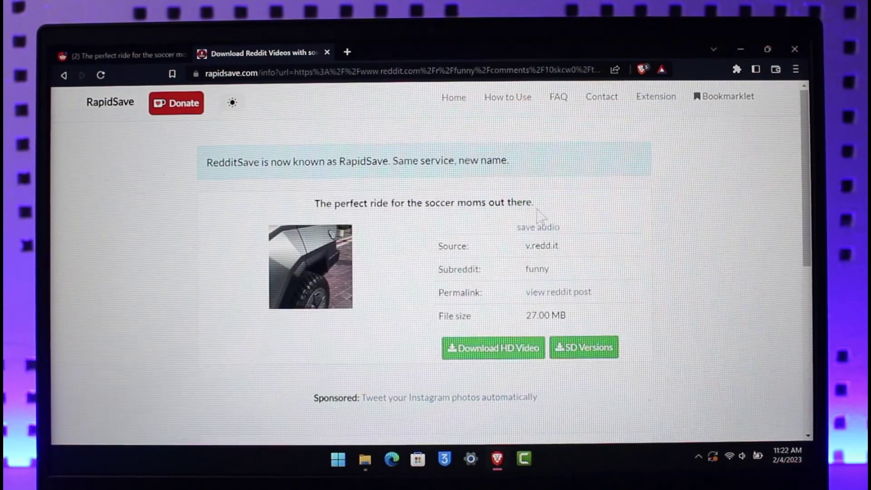
{"action": "scroll", "coordinate": [537, 272], "scroll_direction": "down", "scroll_amount": 1}
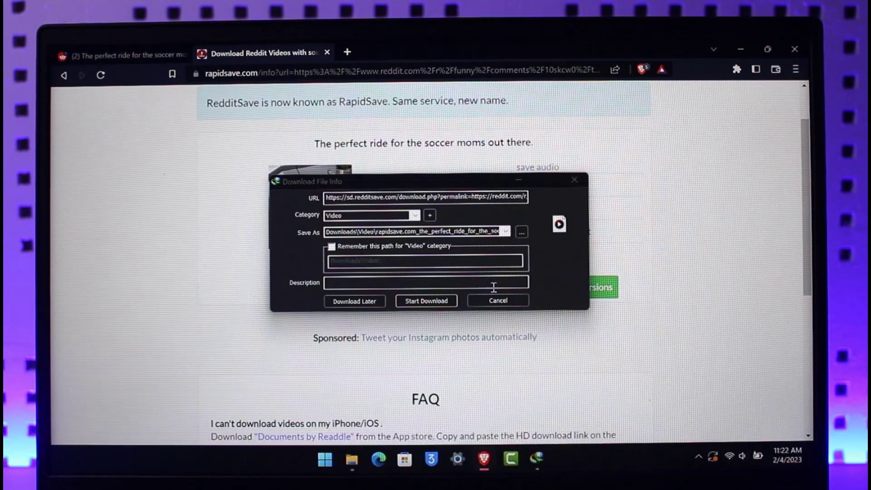
Download the HD MP4 into a new Video folder, play it near the end, then close Media Player.
{"action": "left_click", "coordinate": [441, 301]}
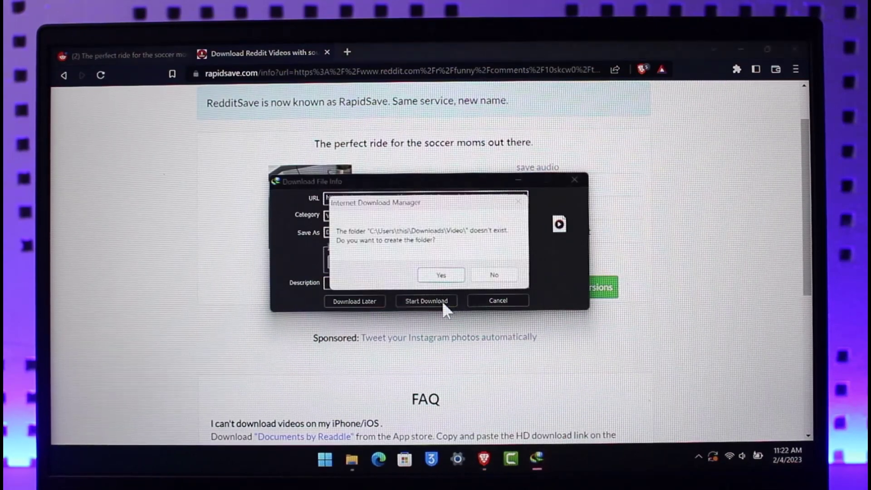
{"action": "left_click", "coordinate": [438, 275]}
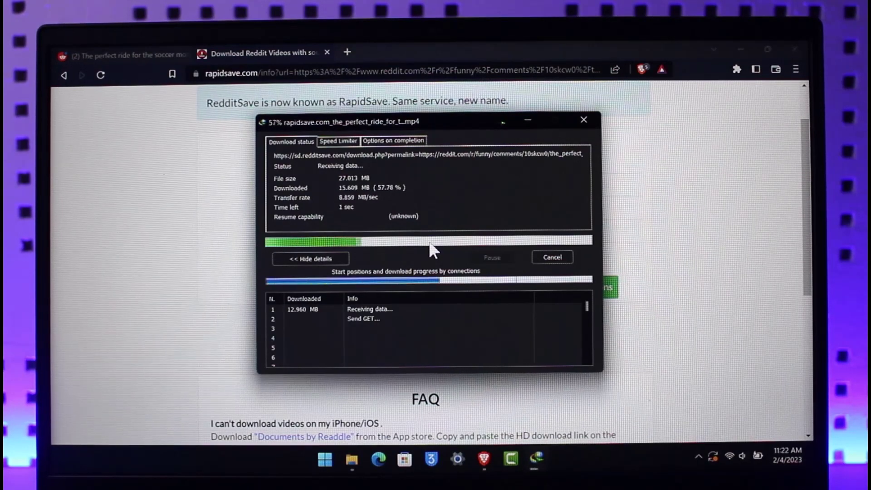
{"action": "left_click", "coordinate": [333, 288]}
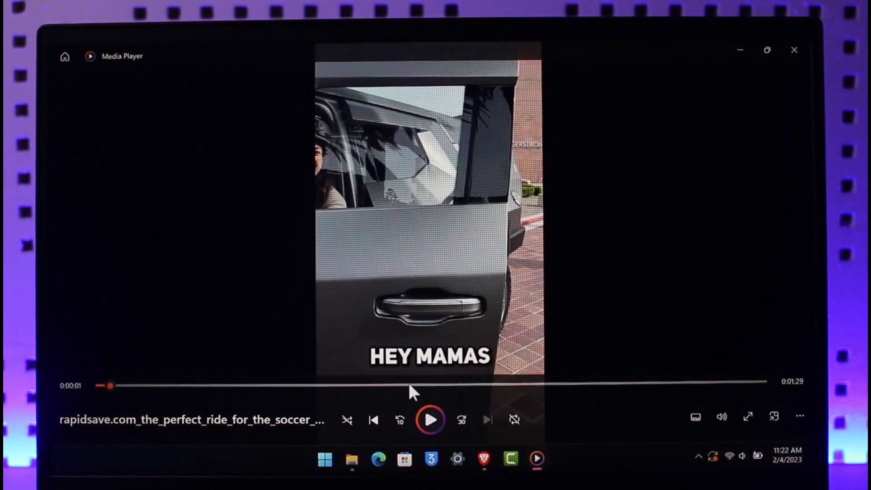
{"action": "left_click_drag", "start_coordinate": [409, 386], "coordinate": [710, 402]}
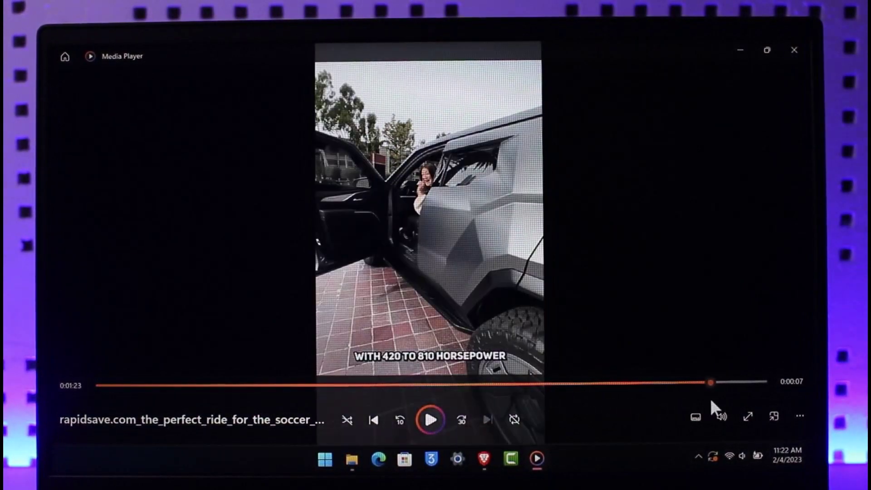
{"action": "left_click", "coordinate": [794, 49]}
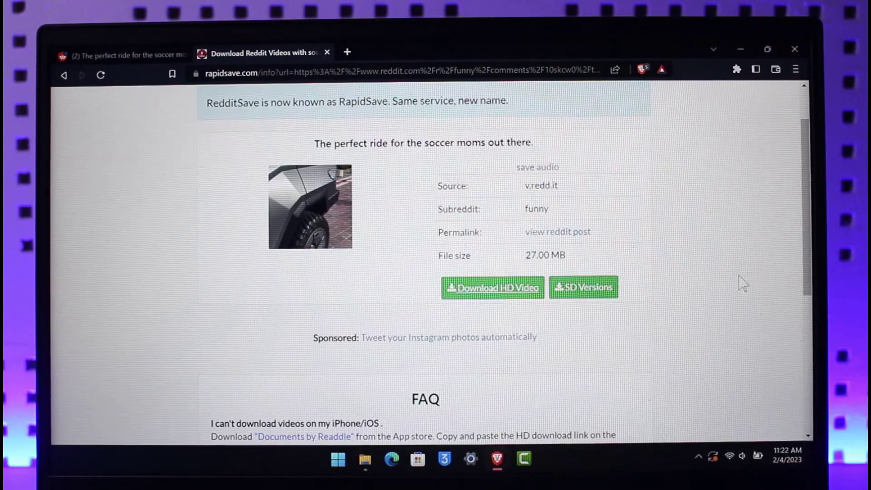